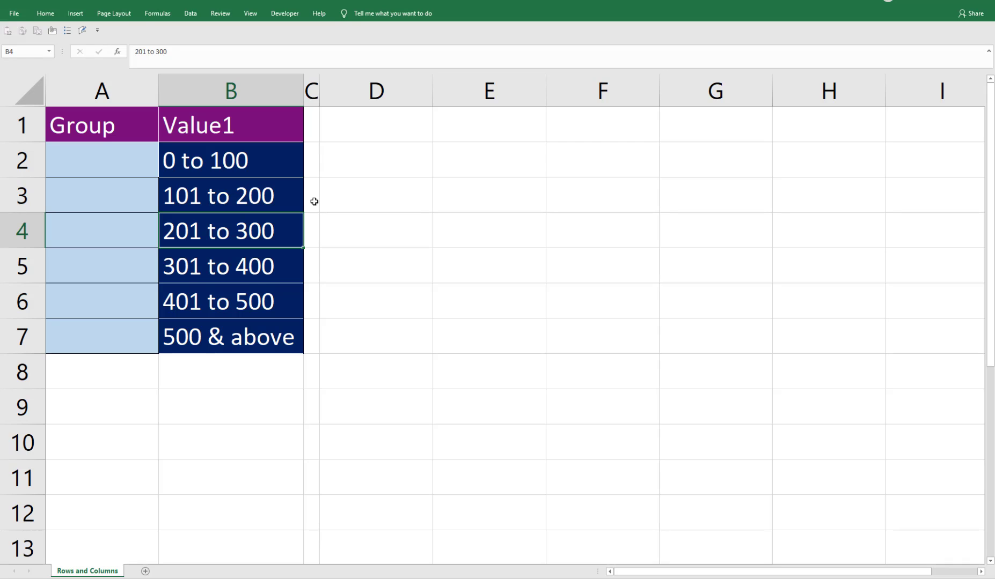
Examine the group ranges in B2:B7 and the empty Value cells beside them
{"action": "left_click_drag", "start_coordinate": [236, 161], "coordinate": [248, 337]}
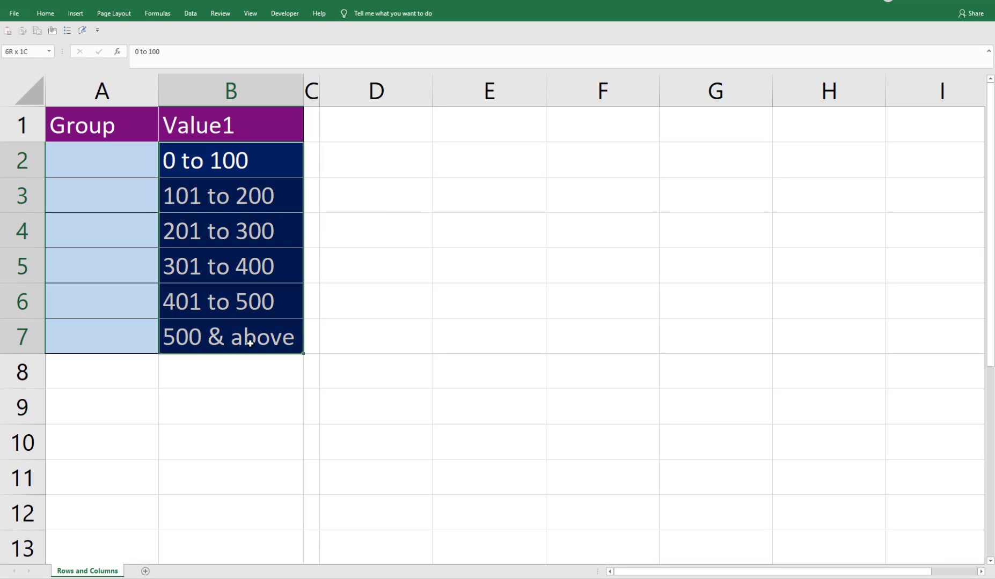
{"action": "left_click", "coordinate": [250, 162]}
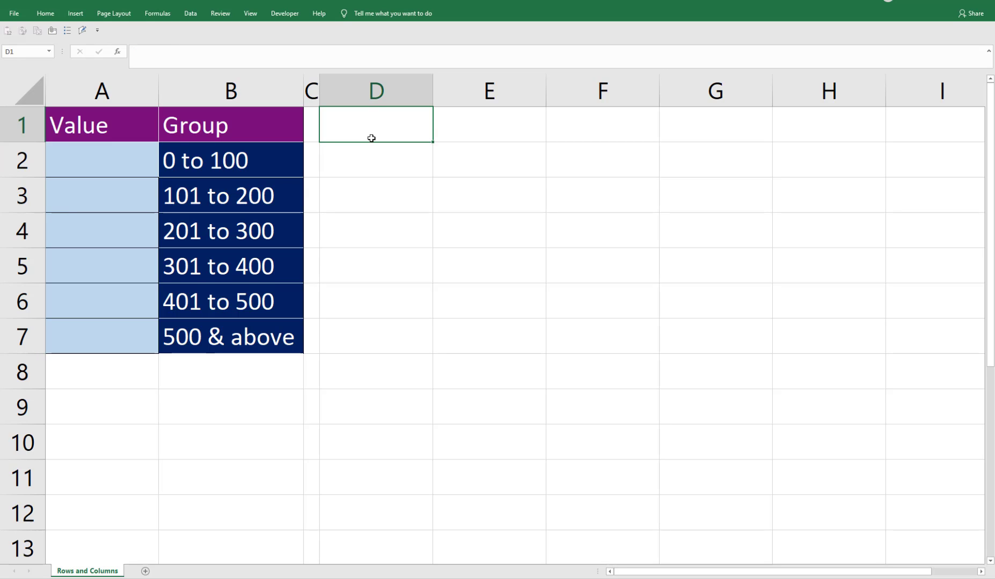
{"action": "left_click", "coordinate": [268, 154]}
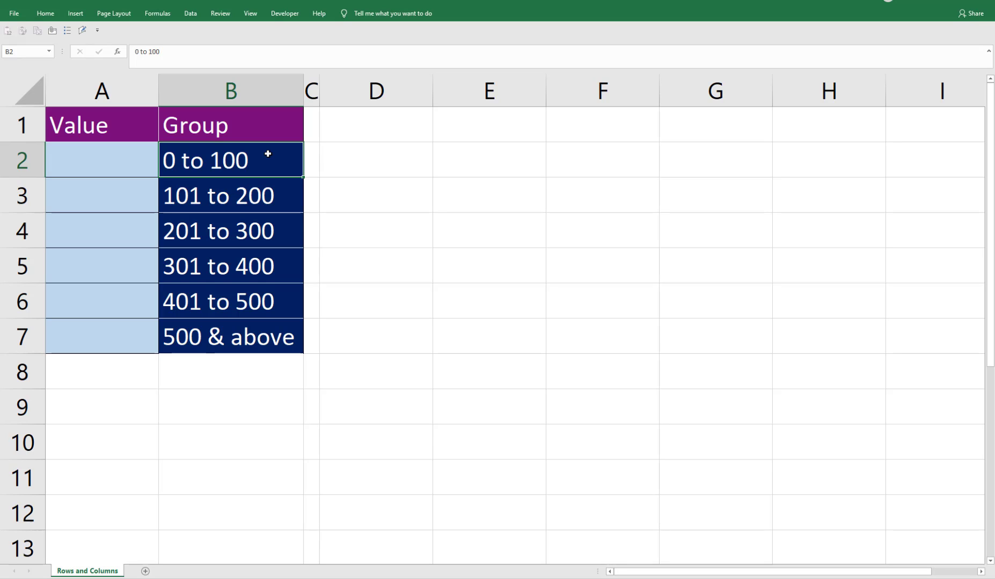
{"action": "key", "text": "Left"}
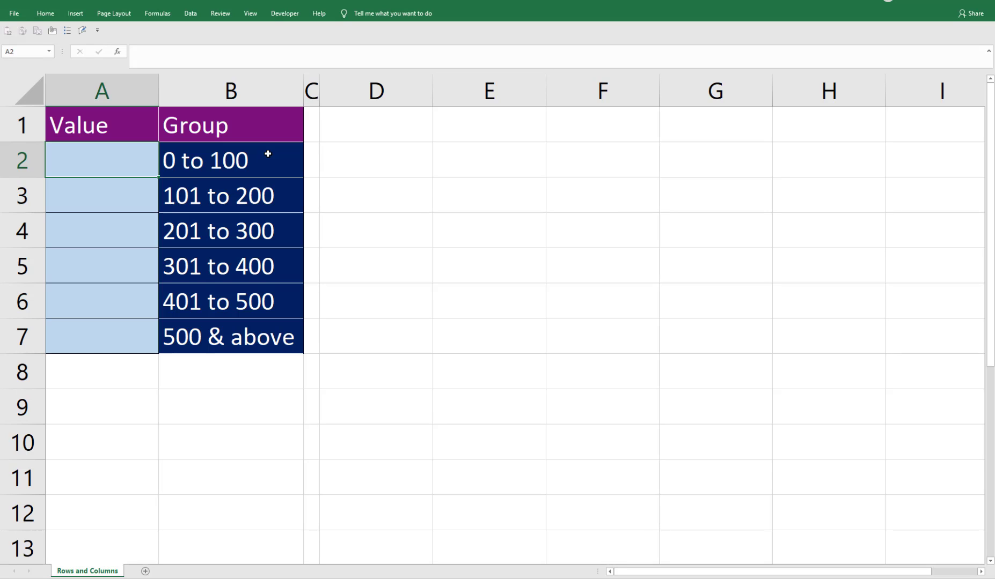
{"action": "left_click", "coordinate": [268, 154]}
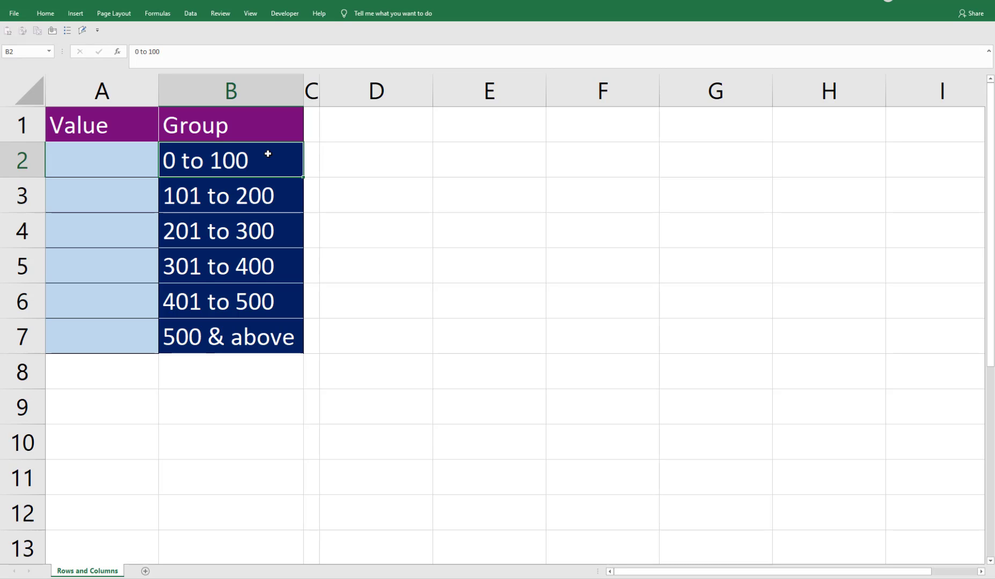
{"action": "key", "text": "Left"}
{"action": "key", "text": "Right"}
{"action": "key", "text": "Up"}
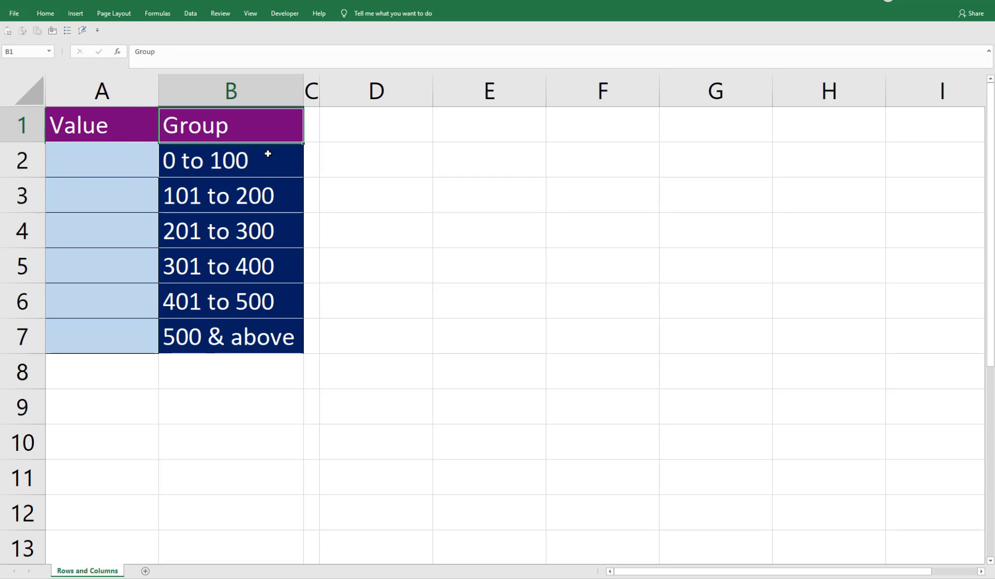
{"action": "key", "text": "Down"}
{"action": "key", "text": "shift+Down"}
{"action": "key", "text": "shift+Down"}
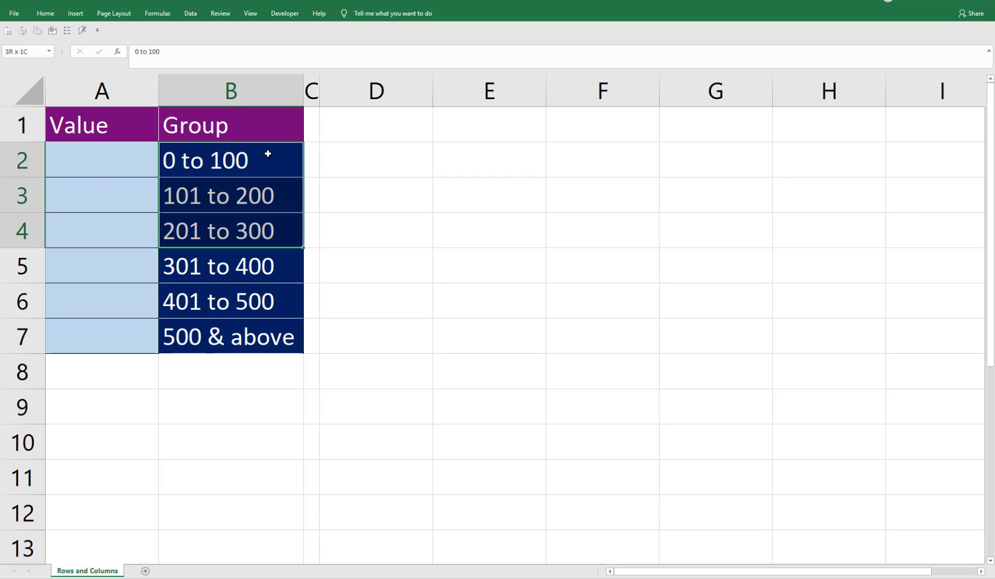
{"action": "key", "text": "Up"}
{"action": "key", "text": "Down"}
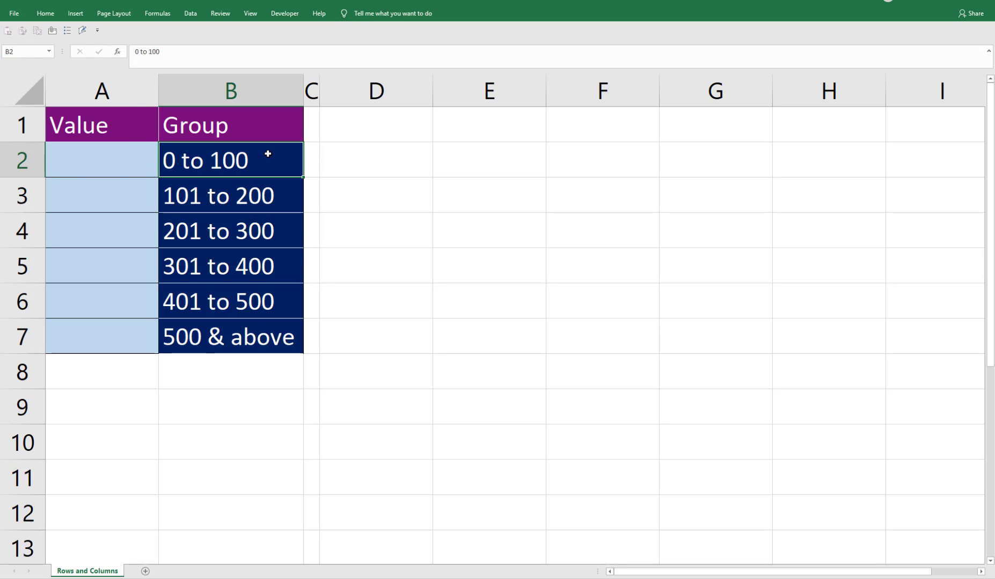
{"action": "key", "text": "Down"}
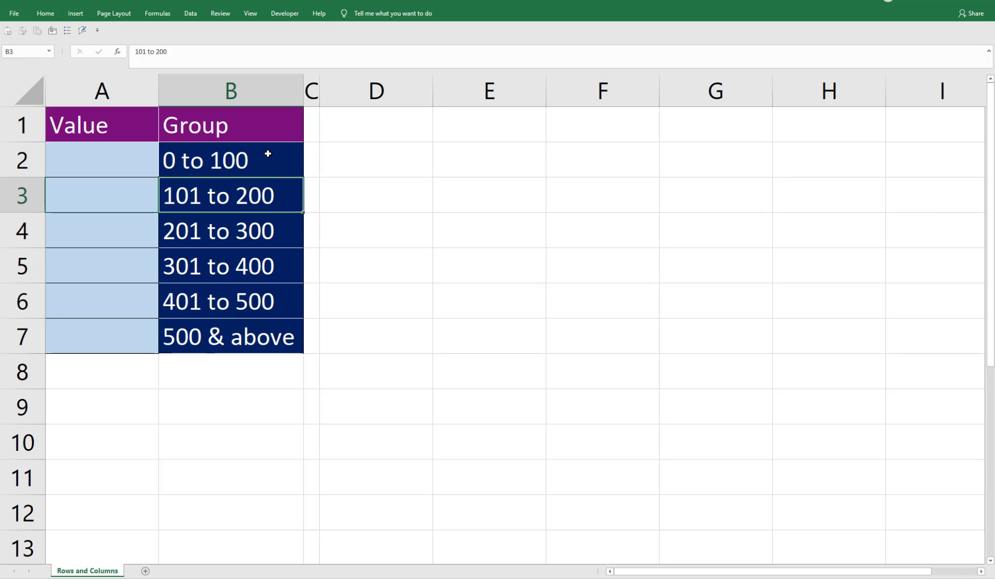
{"action": "key", "text": "Down"}
{"action": "key", "text": "Down"}
{"action": "key", "text": "Down"}
{"action": "key", "text": "Down"}
{"action": "key", "text": "ctrl+Home"}
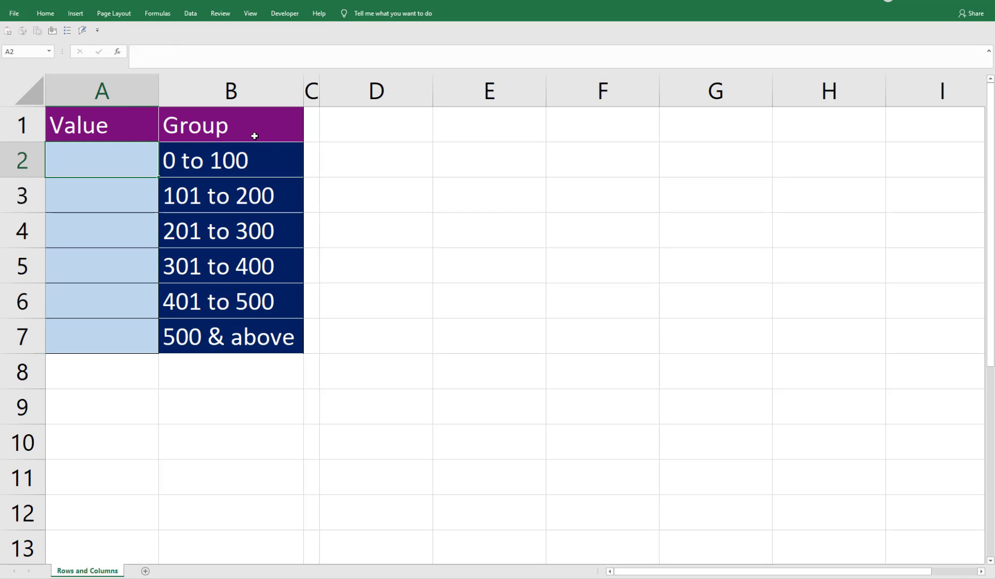
Enter each group's lower bound in A2:A7: 0, 101, 201, 301, 401 and 501
{"action": "left_click_drag", "start_coordinate": [254, 122], "coordinate": [241, 335]}
{"action": "left_click", "coordinate": [87, 161]}
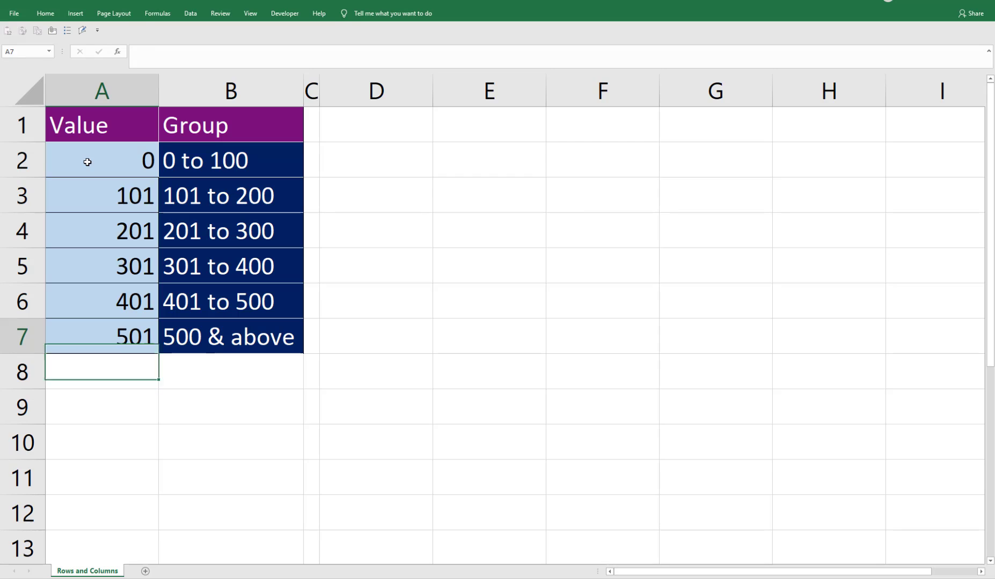
{"action": "key", "text": "Up"}
Check the lower bounds in the Value column against their group labels
{"action": "key", "text": "ctrl+Home"}
{"action": "key", "text": "Down"}
{"action": "key", "text": "Down"}
{"action": "key", "text": "Down"}
{"action": "key", "text": "Down"}
{"action": "key", "text": "Down"}
{"action": "key", "text": "Down"}
{"action": "key", "text": "Down"}
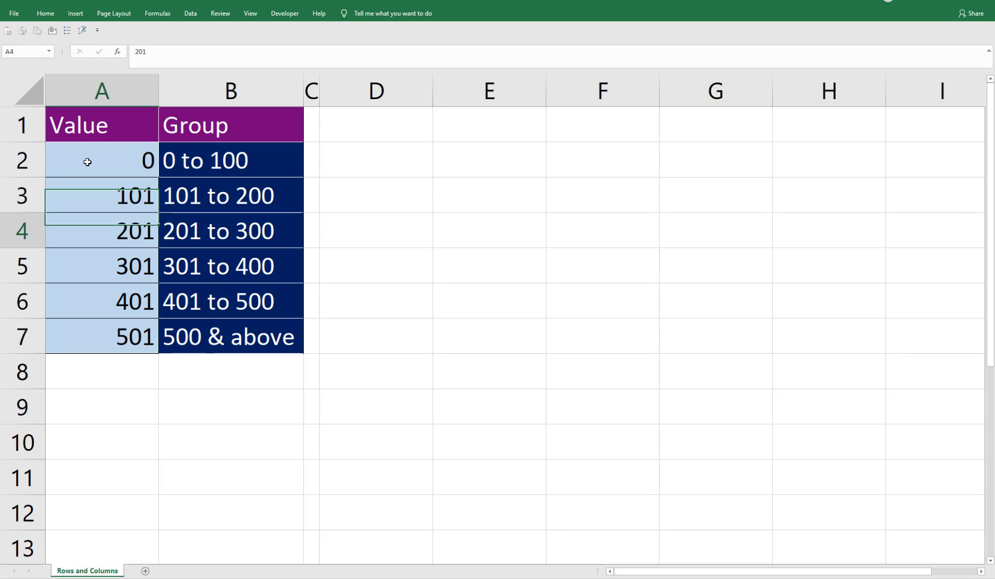
{"action": "left_click", "coordinate": [118, 202]}
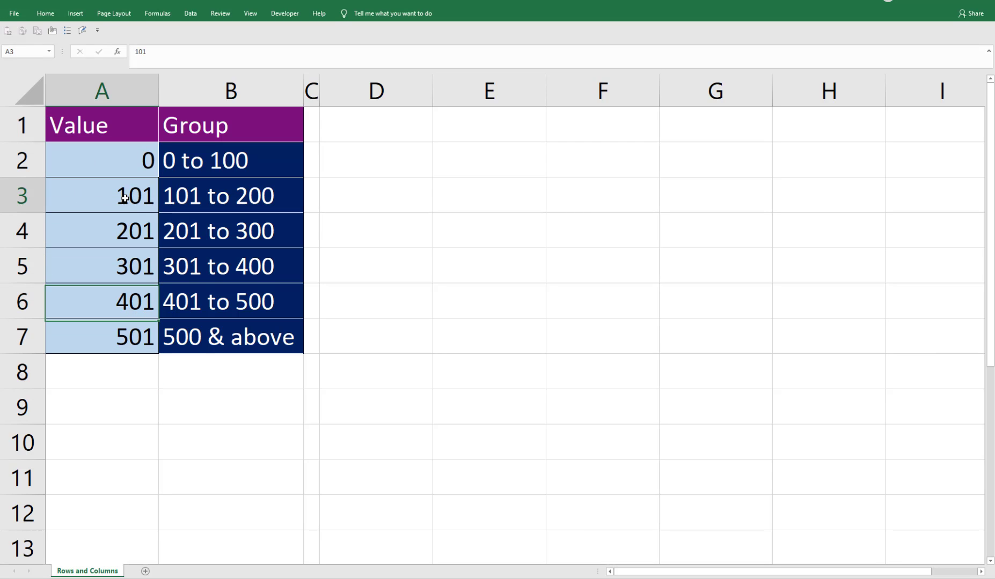
Enter 100 in D4 and begin a VLOOKUP formula in E4 with D4 as the lookup value
{"action": "left_click", "coordinate": [375, 231]}
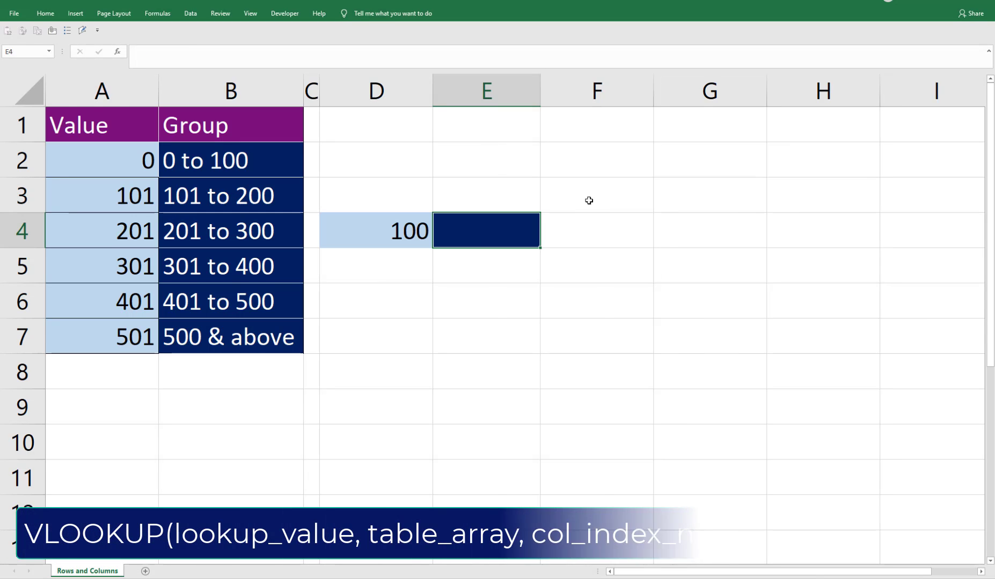
{"action": "type", "text": "=v"}
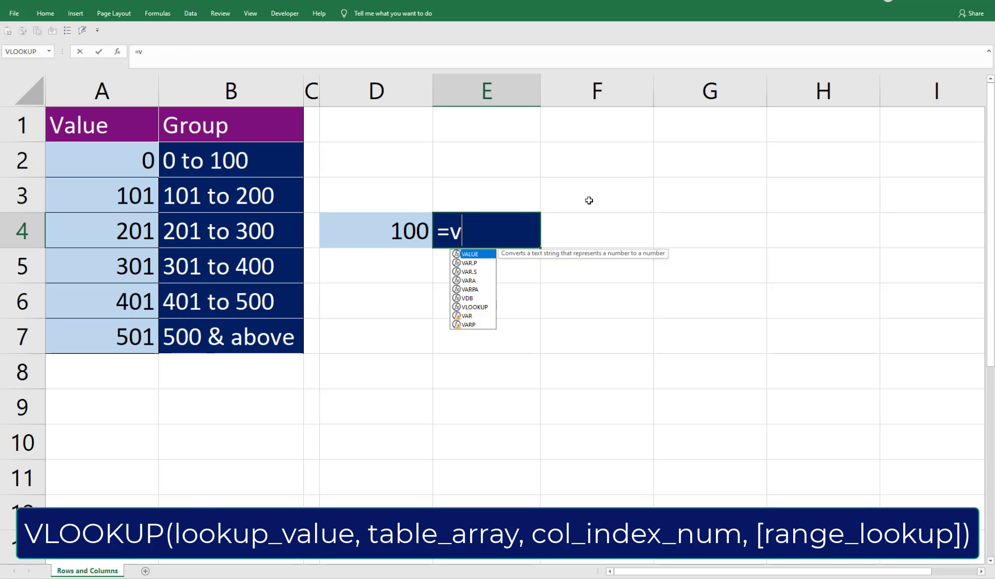
{"action": "type", "text": "l"}
{"action": "key", "text": "Tab"}
{"action": "key", "text": "Left"}
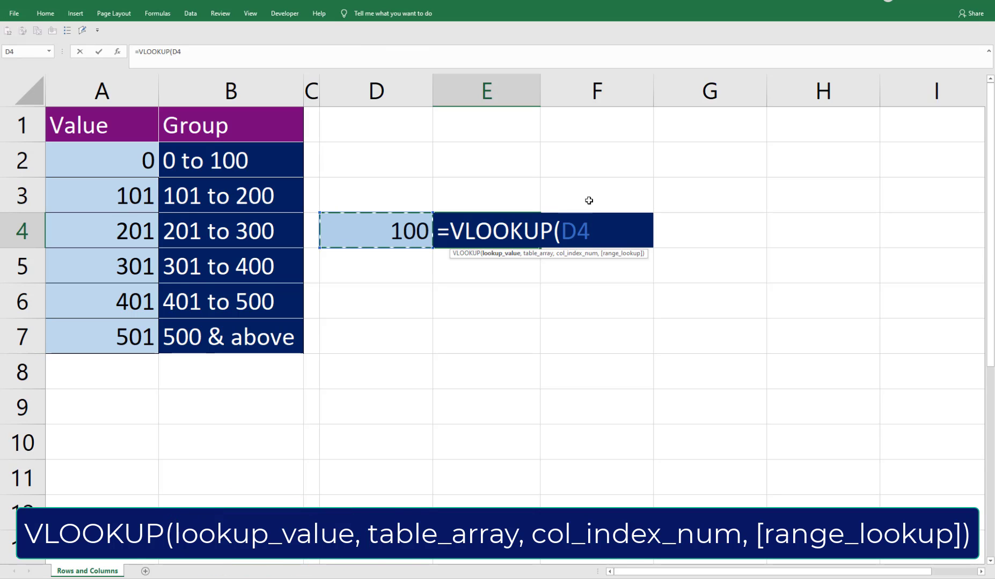
{"action": "type", "text": ","}
Complete the E4 VLOOKUP with table array A2:B7 and column index 2, leaving out the optional range_lookup argument
{"action": "left_click_drag", "start_coordinate": [142, 151], "coordinate": [216, 342]}
{"action": "left_click", "coordinate": [216, 341]}
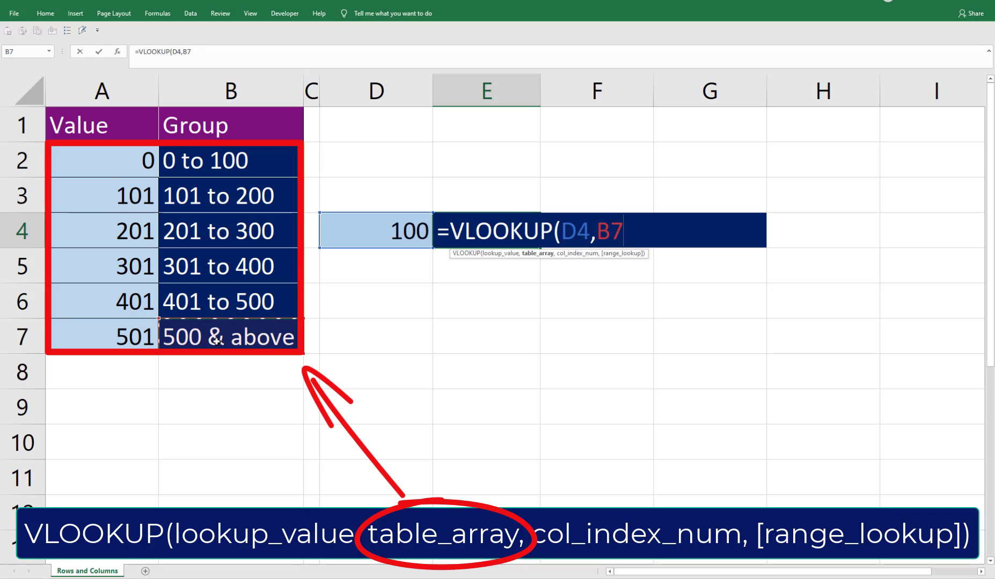
{"action": "left_click_drag", "start_coordinate": [107, 166], "coordinate": [223, 336]}
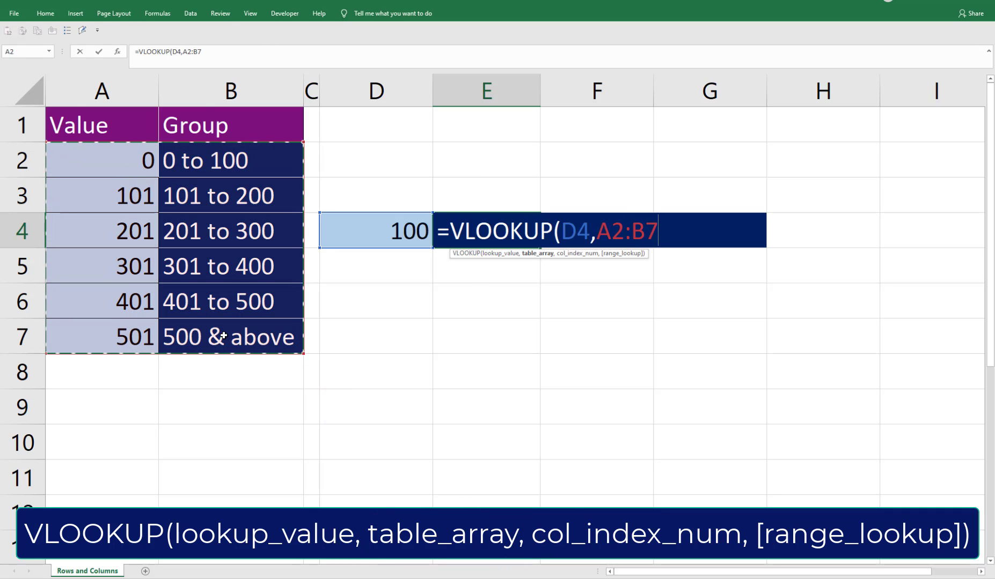
{"action": "type", "text": ","}
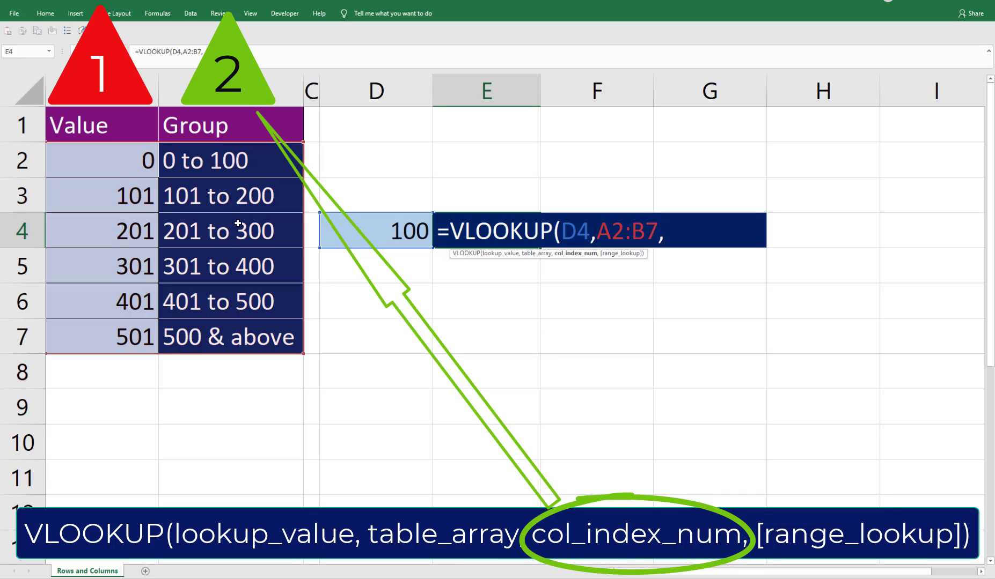
{"action": "type", "text": "2,"}
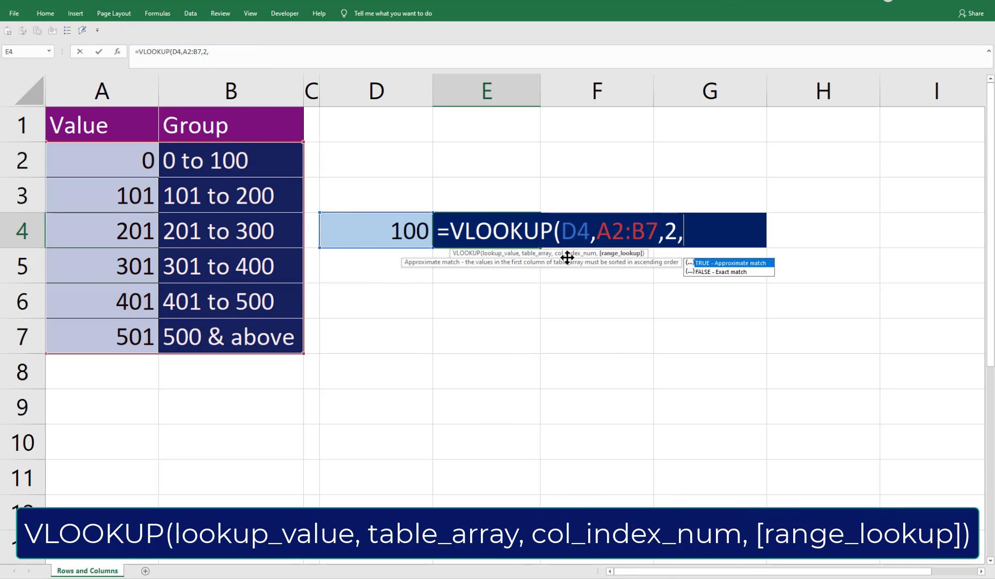
{"action": "key", "text": "BackSpace"}
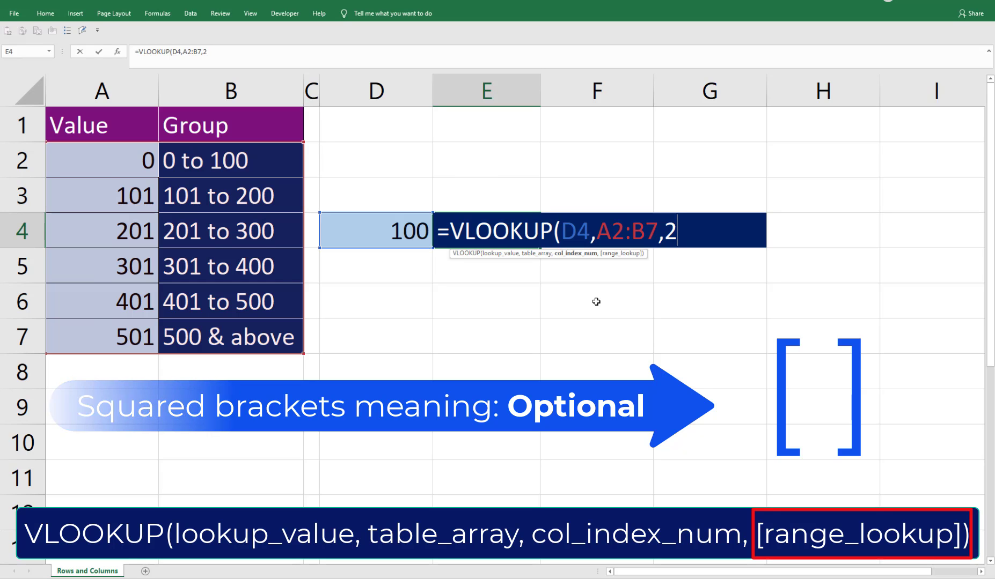
{"action": "type", "text": ","}
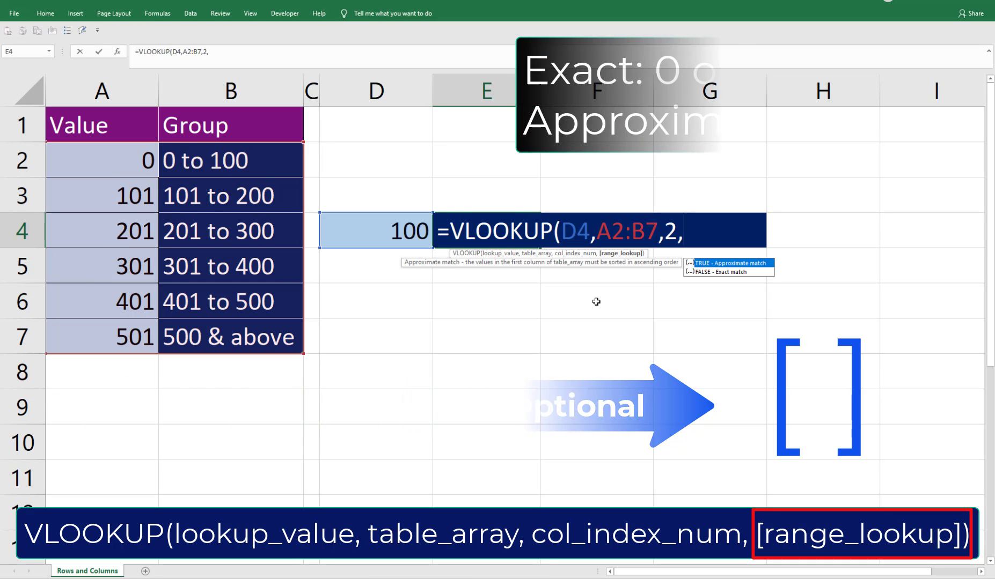
{"action": "key", "text": "Tab"}
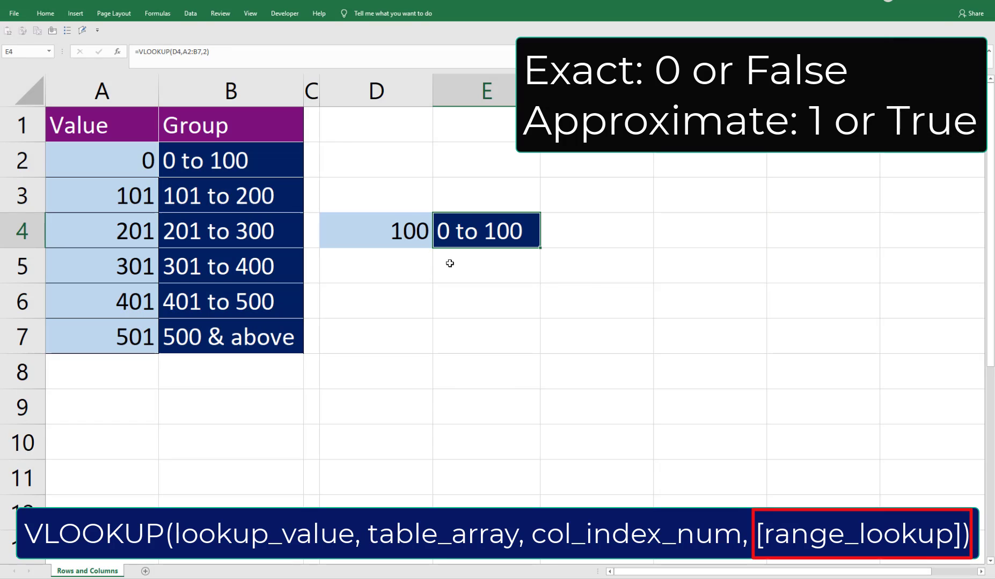
Test the lookup by setting D4 to 150, and autofit column E to its contents
{"action": "left_click", "coordinate": [409, 234]}
{"action": "left_click", "coordinate": [465, 234]}
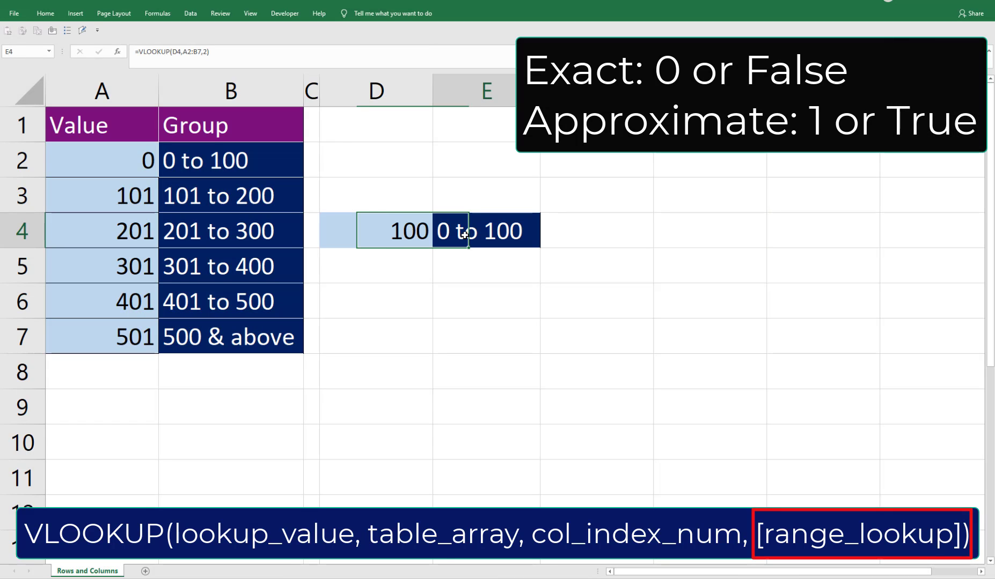
{"action": "left_click", "coordinate": [400, 235]}
{"action": "type", "text": "150"}
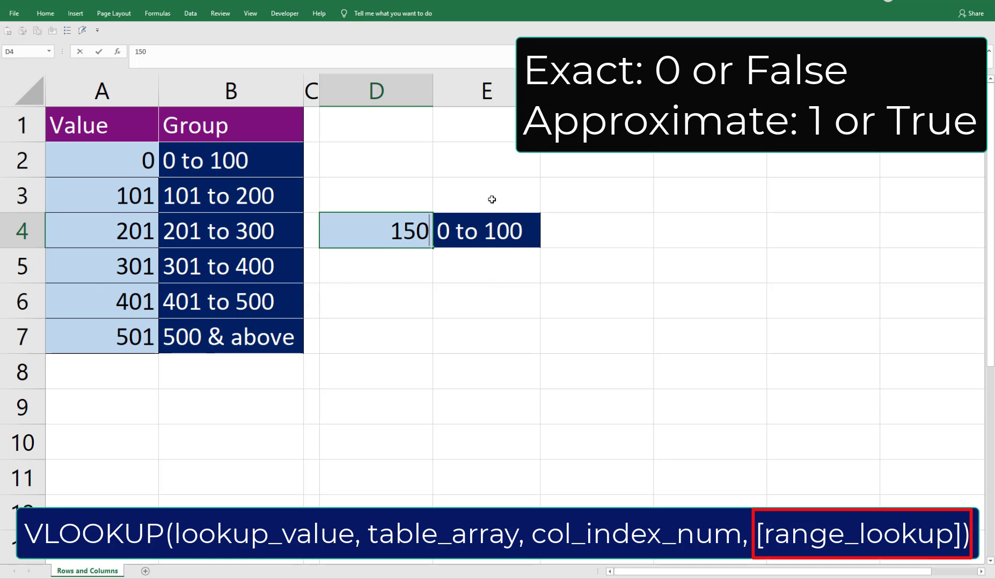
{"action": "key", "text": "Return"}
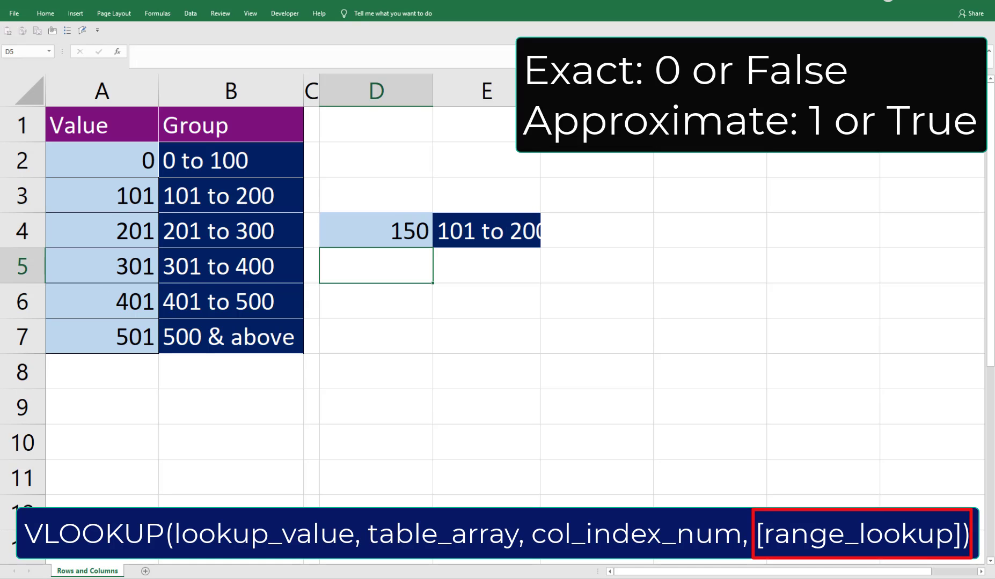
{"action": "double_click", "coordinate": [540, 91]}
{"action": "left_click", "coordinate": [523, 233]}
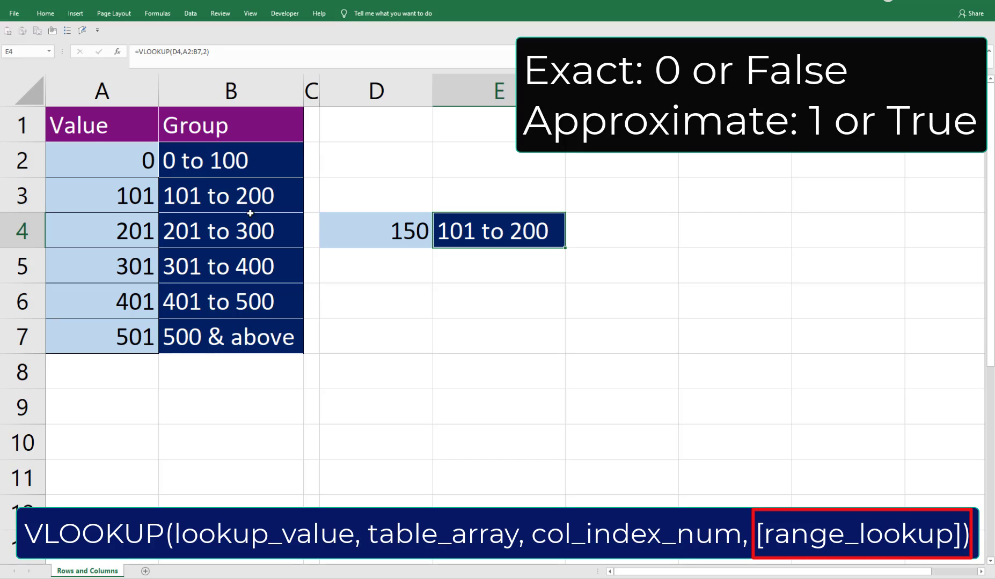
Set the lookup value in D4 to 203 and check the group in E4
{"action": "left_click", "coordinate": [360, 228]}
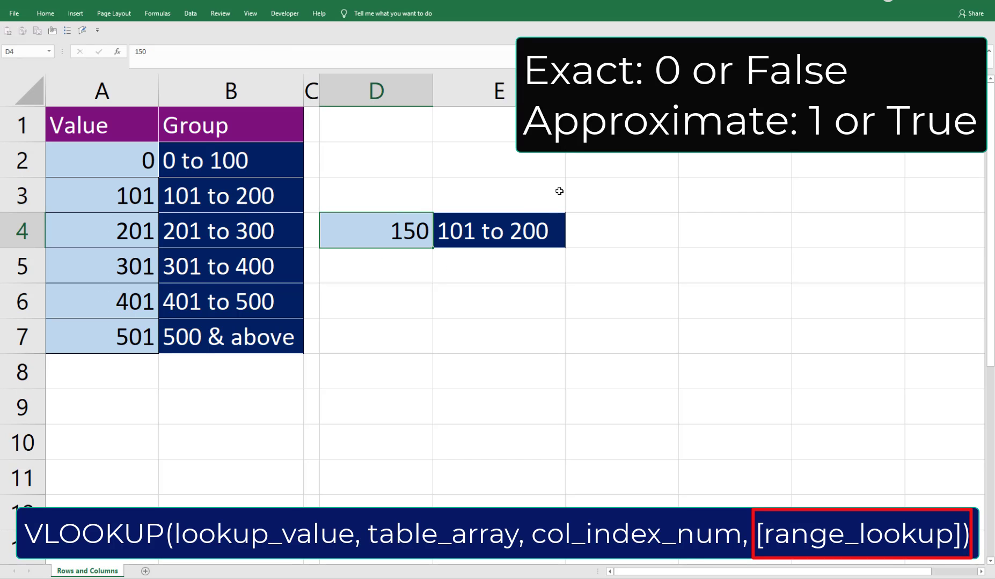
{"action": "type", "text": "203"}
{"action": "key", "text": "ctrl+Return"}
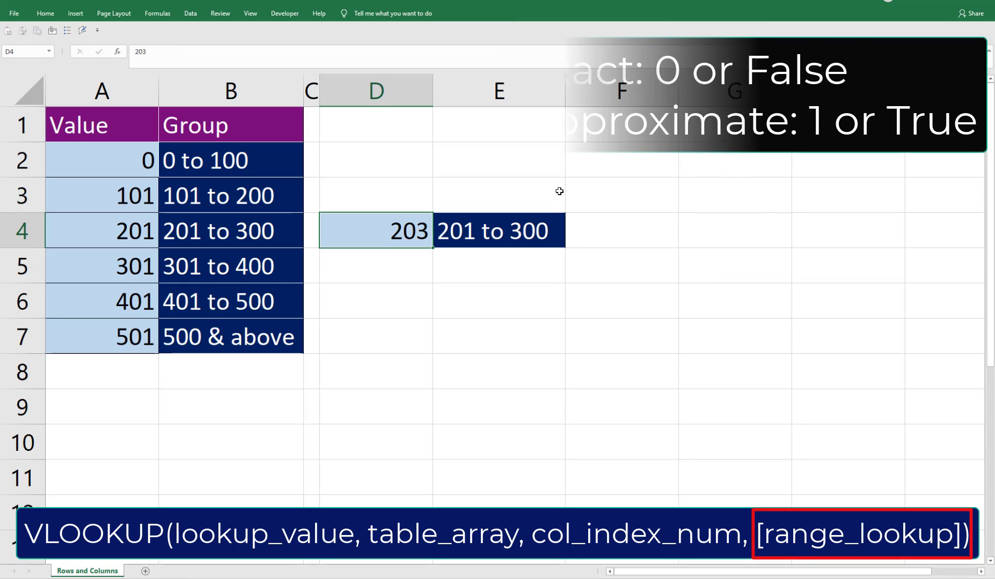
{"action": "key", "text": "Right"}
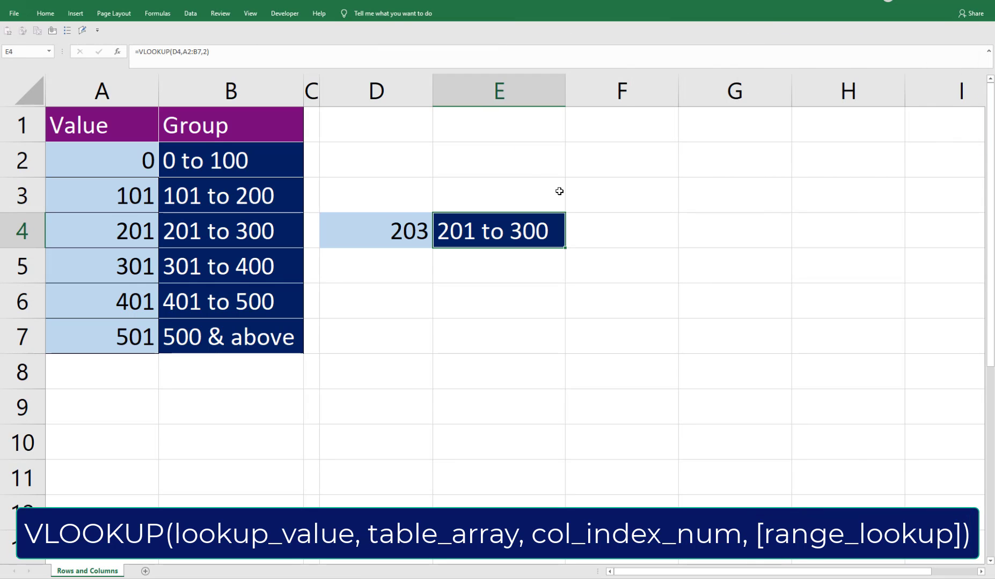
Try a nested IF in D5, =IF(D4>=0,IF(D4<=100,"0 to 100"), and discard the entry
{"action": "key", "text": "Down"}
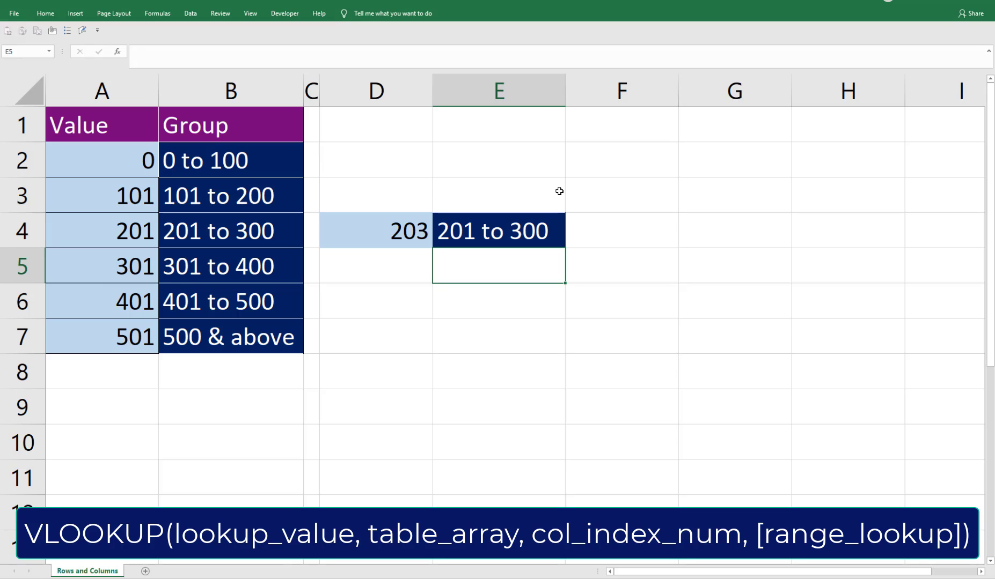
{"action": "key", "text": "Left"}
{"action": "key", "text": "F2"}
{"action": "type", "text": "=IF(D4>=0,IF(D4<=100,\"0 to 100\")"}
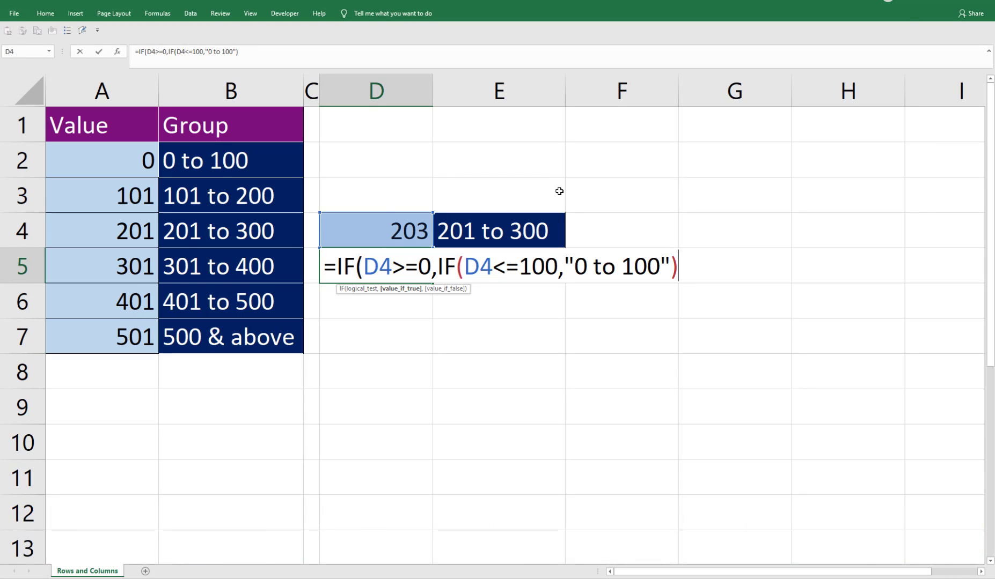
{"action": "key", "text": "Escape"}
{"action": "key", "text": "Right"}
{"action": "key", "text": "Left"}
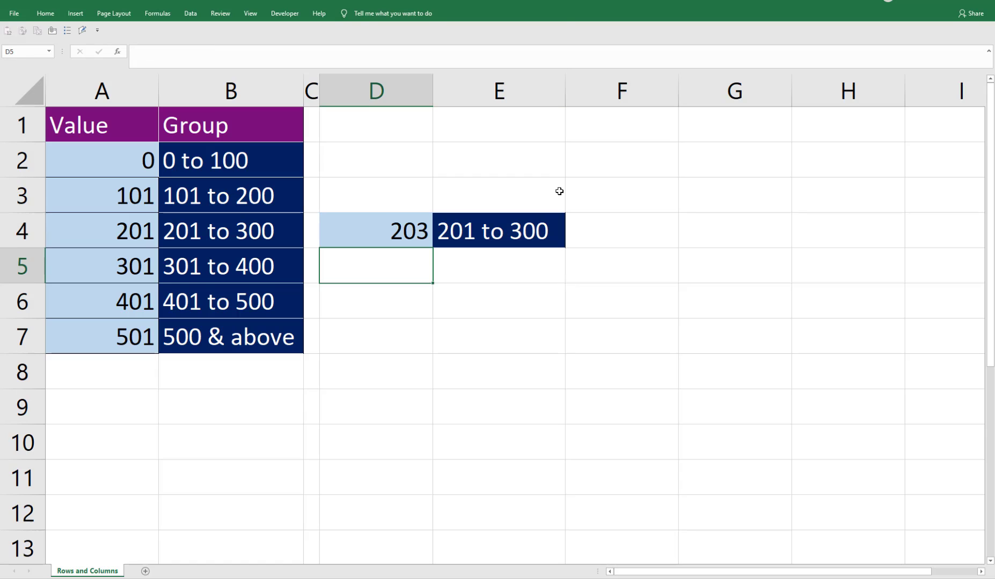